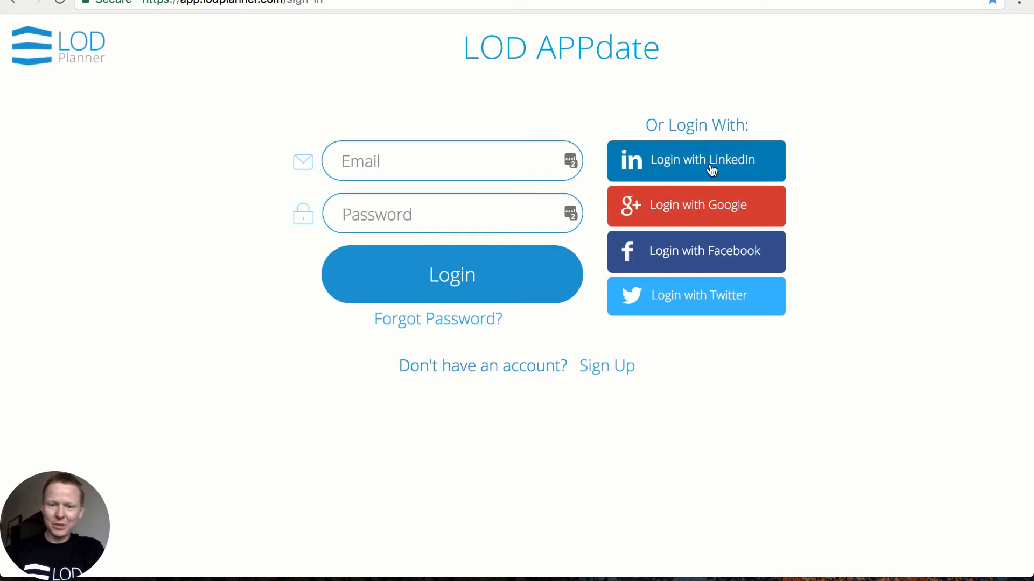
Step: Log in with the LinkedIn account and look through the project list
click(691, 163)
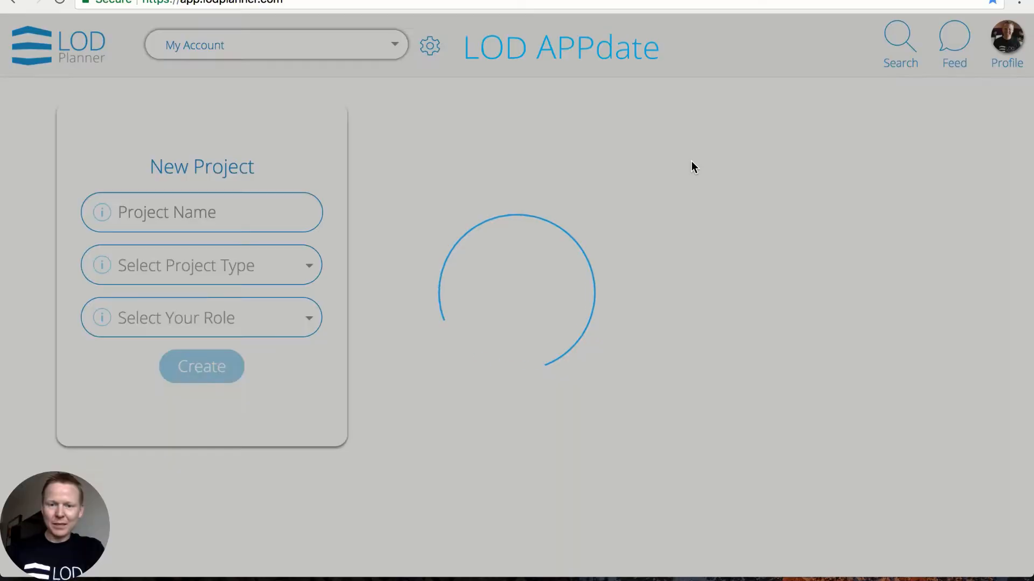
scroll(677, 179, down, 12)
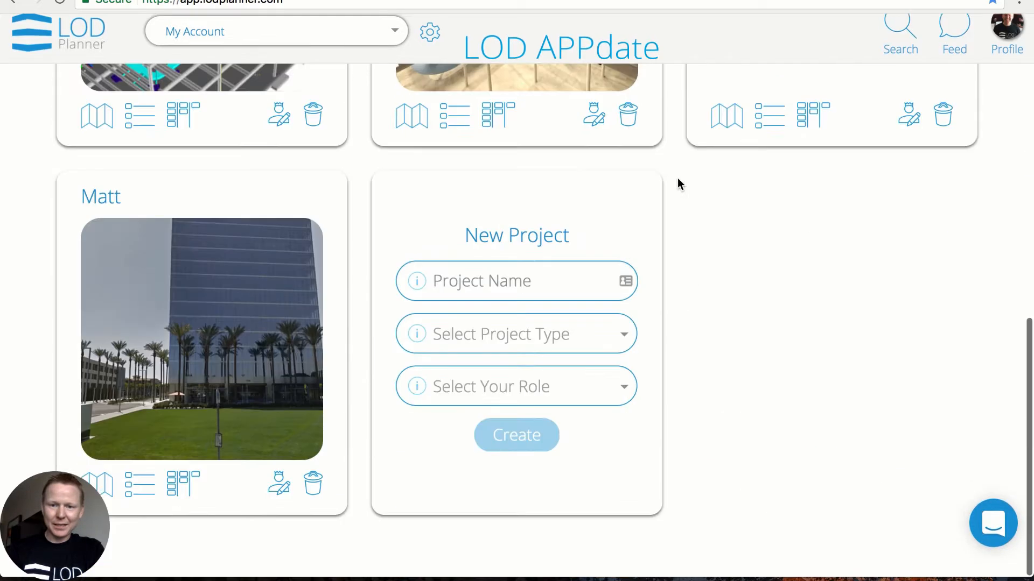
scroll(677, 179, up, 12)
Step: Search the projects for "data" and open the My Data Center project
click(898, 50)
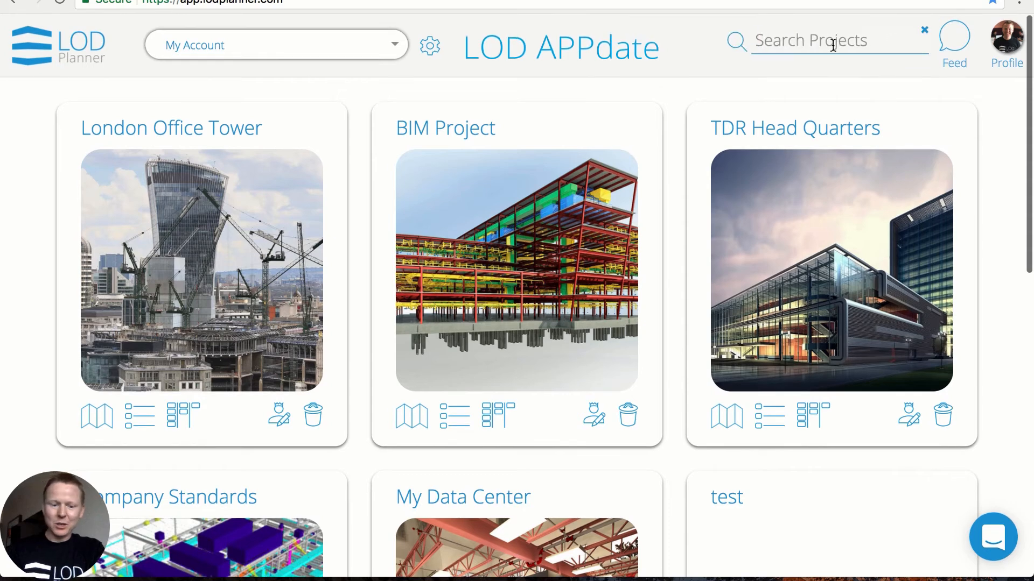
text(data)
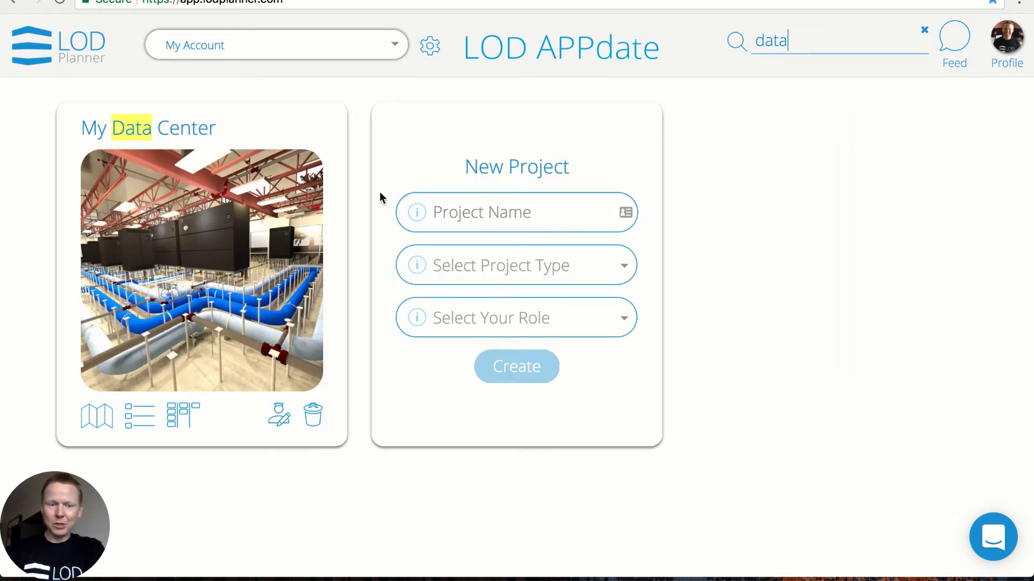
click(257, 236)
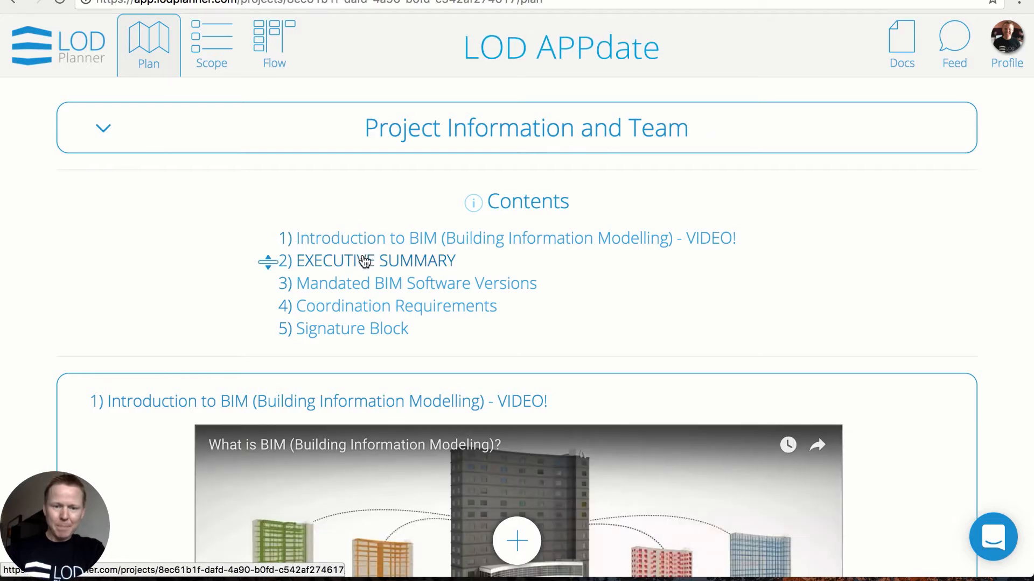
Step: Go to the plan's Executive Summary section, open its text for editing, and close the editor without changing it
click(357, 262)
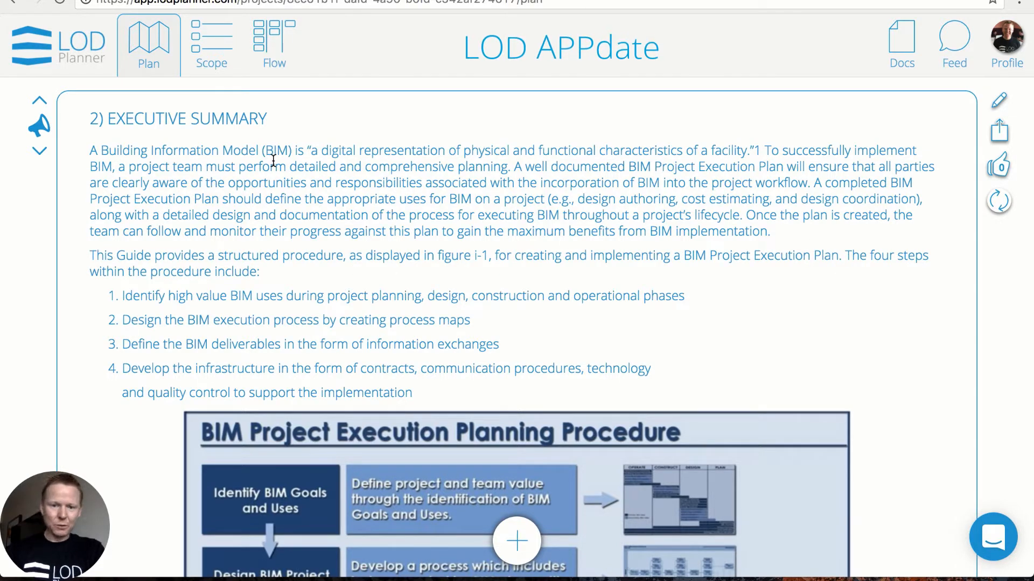
click(997, 105)
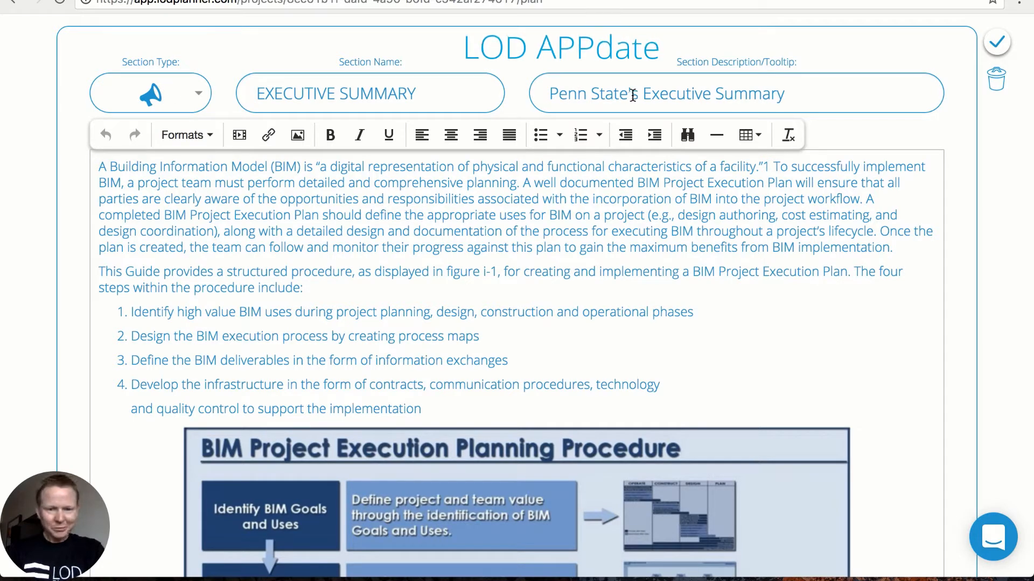
drag(203, 167, 304, 284)
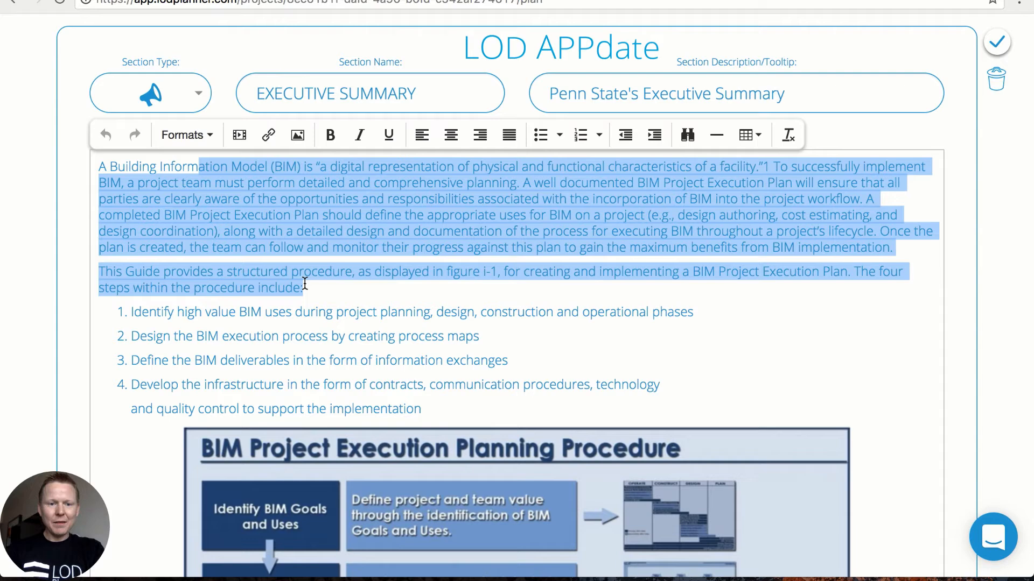
click(303, 239)
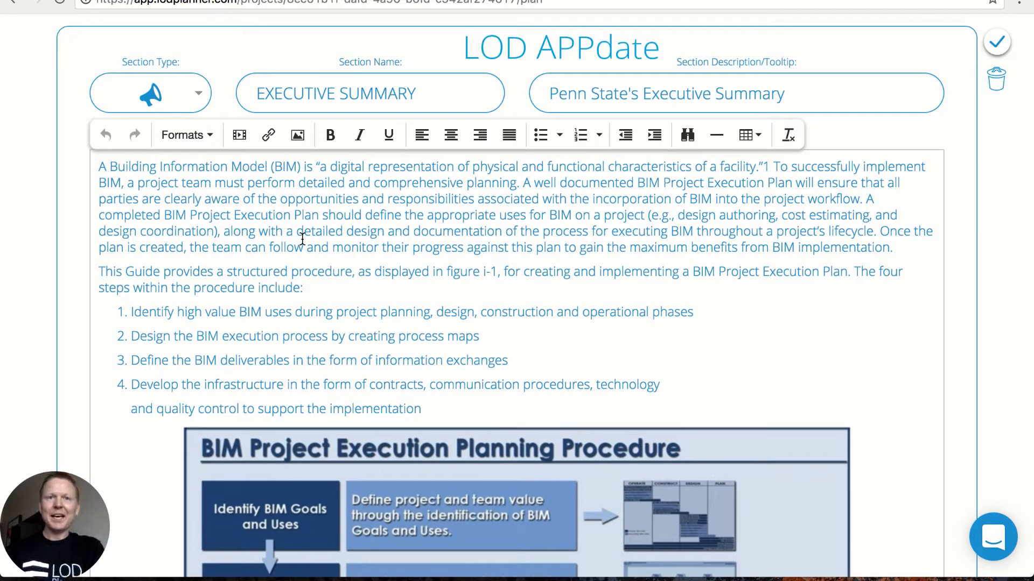
click(995, 46)
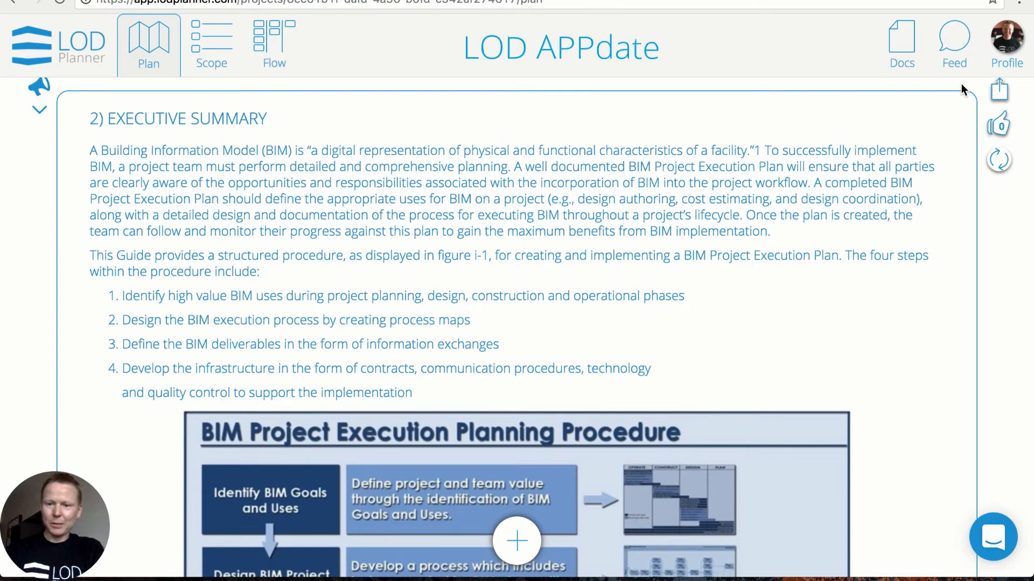
Step: View the profile details and close them without saving
click(1005, 39)
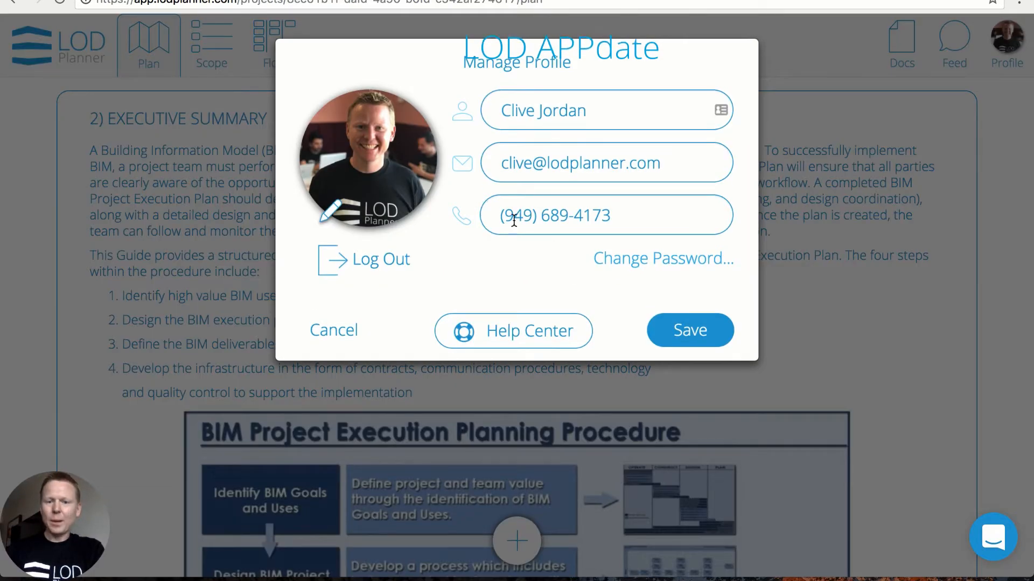
click(334, 330)
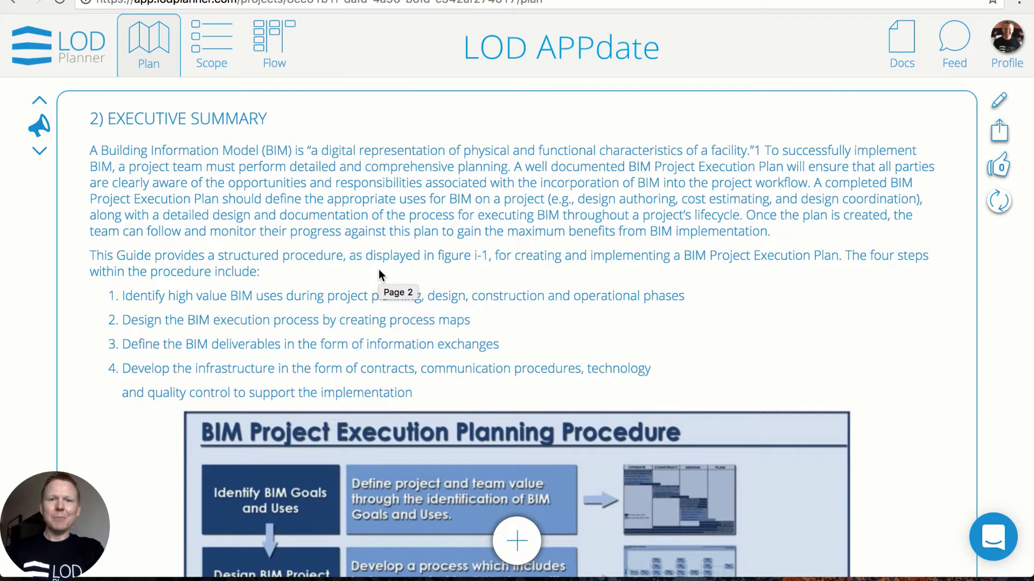
Step: In the project scope, set the Construction milestone's date range to 12/11/2017 - 12/15/2017 and save the milestones
click(223, 56)
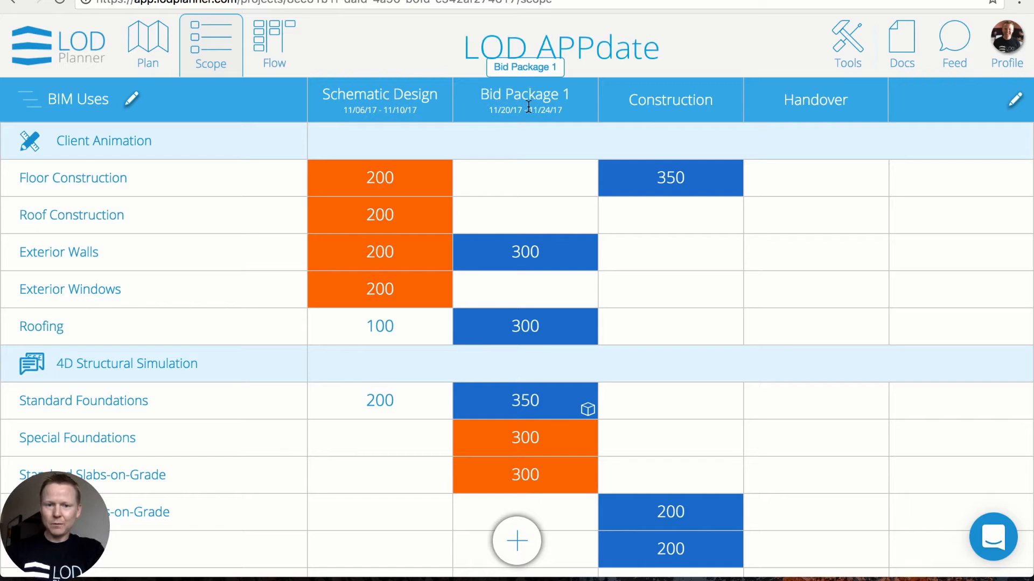
click(1016, 103)
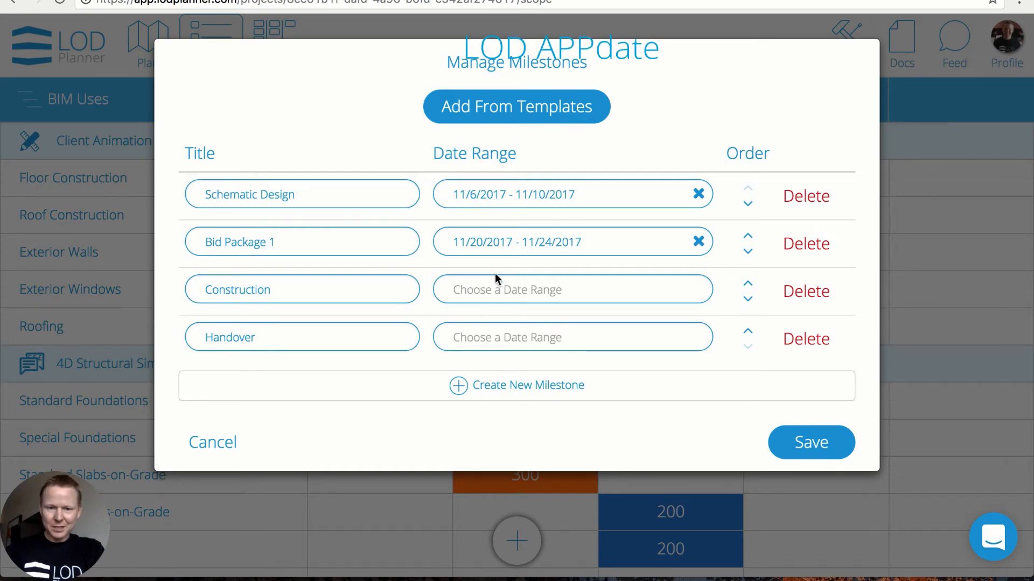
click(493, 286)
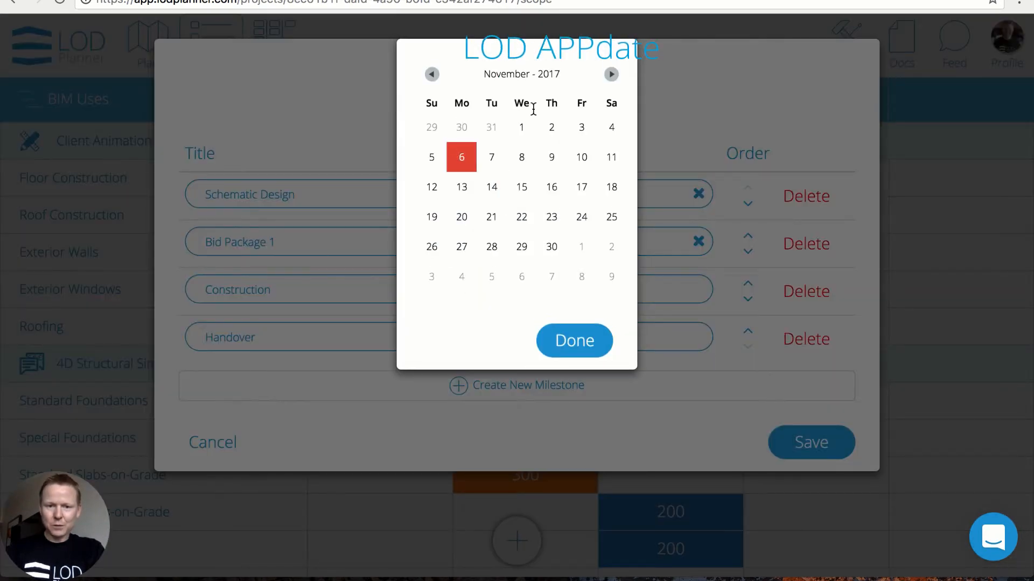
click(610, 75)
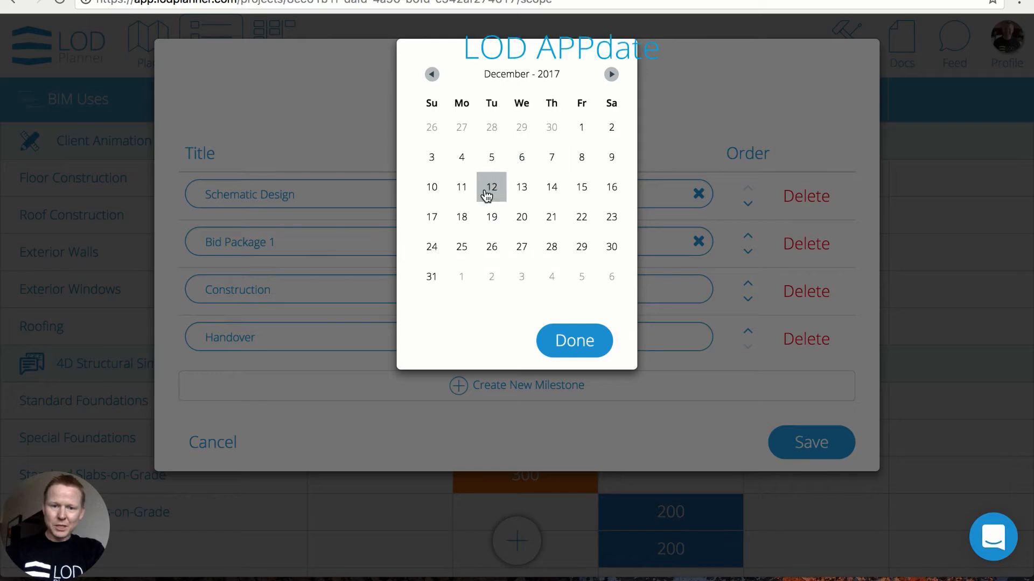
click(584, 188)
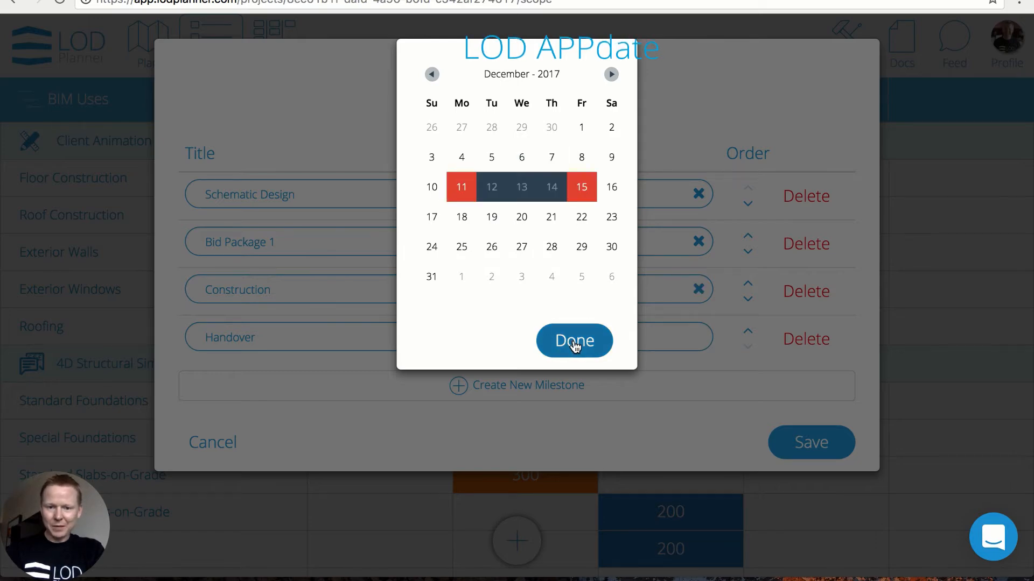
click(572, 342)
click(816, 435)
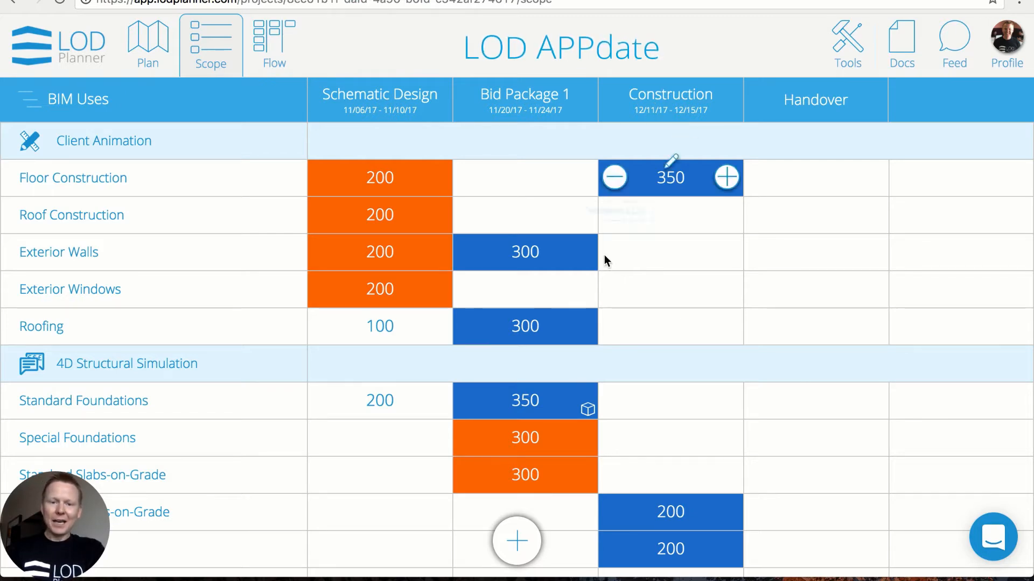
Step: Open the Cooling Systems requirement under Handover, select and deselect all its elements, and close it
scroll(879, 463, down, 10)
scroll(878, 468, up, 3)
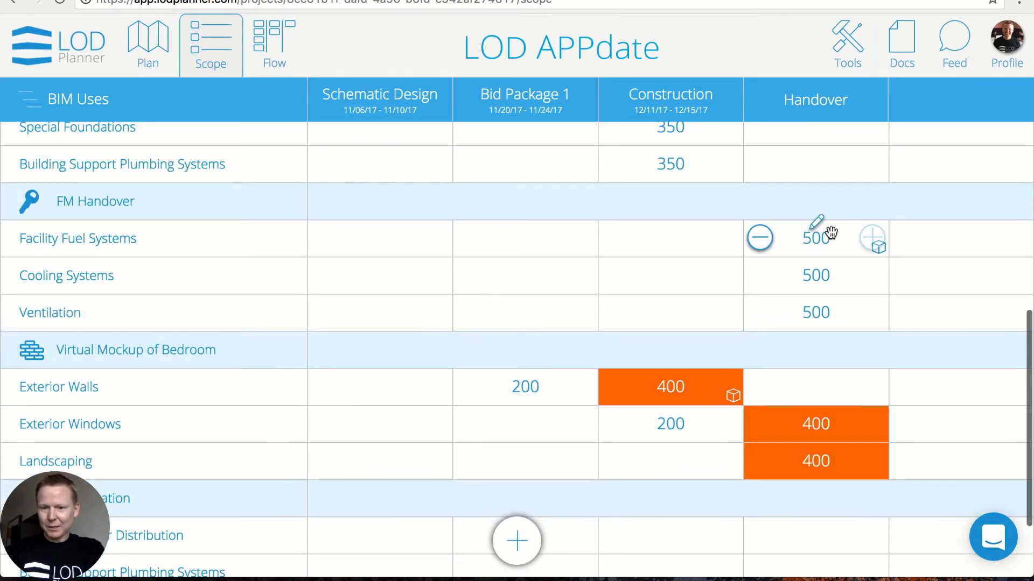
click(817, 261)
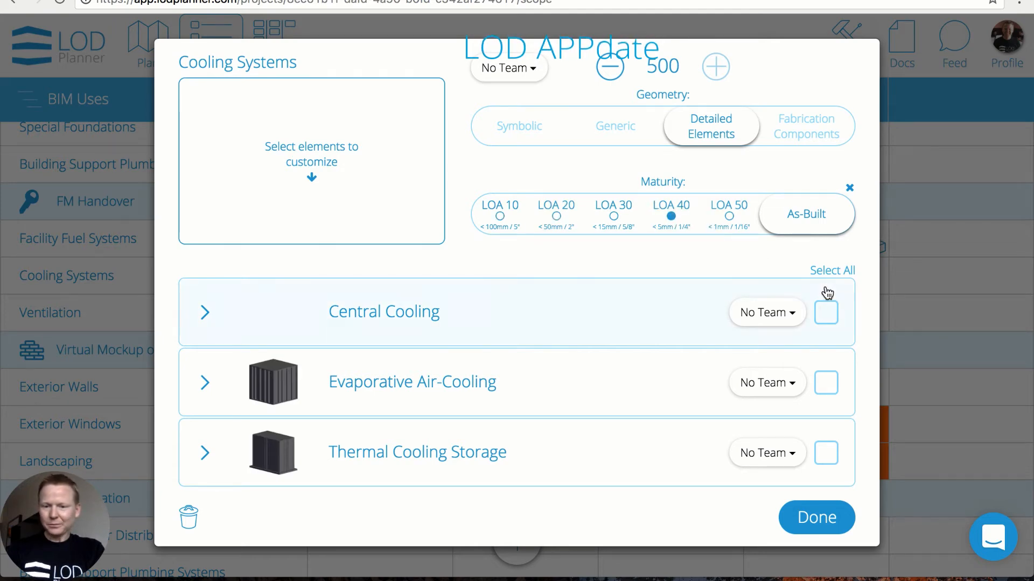
click(834, 272)
click(832, 271)
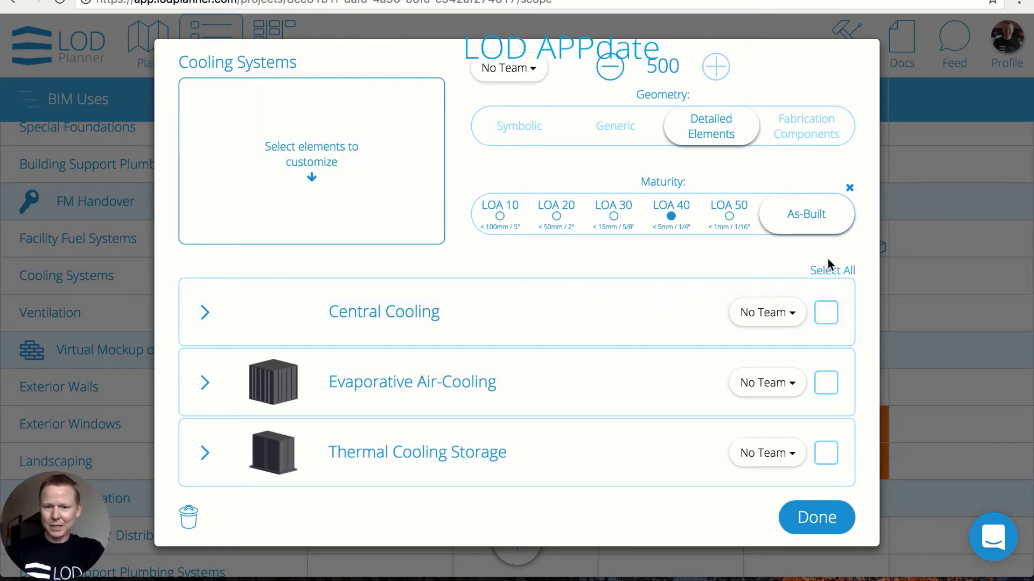
click(813, 516)
Step: In the Construction requirement for Standard Foundations under Foundations Coordination, exclude the Wall Foundation Zone of Influence
scroll(533, 329, up, 3)
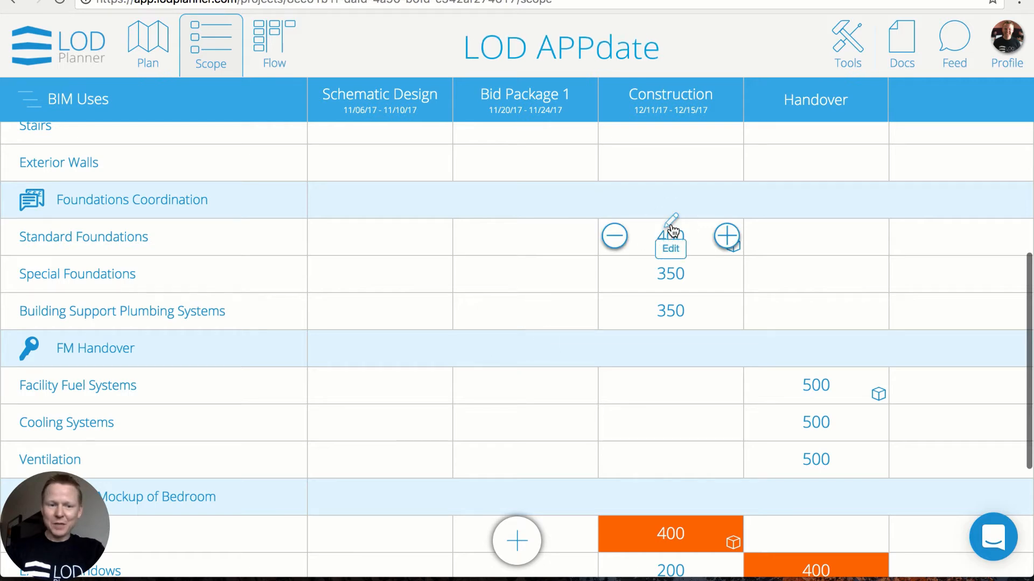
click(671, 229)
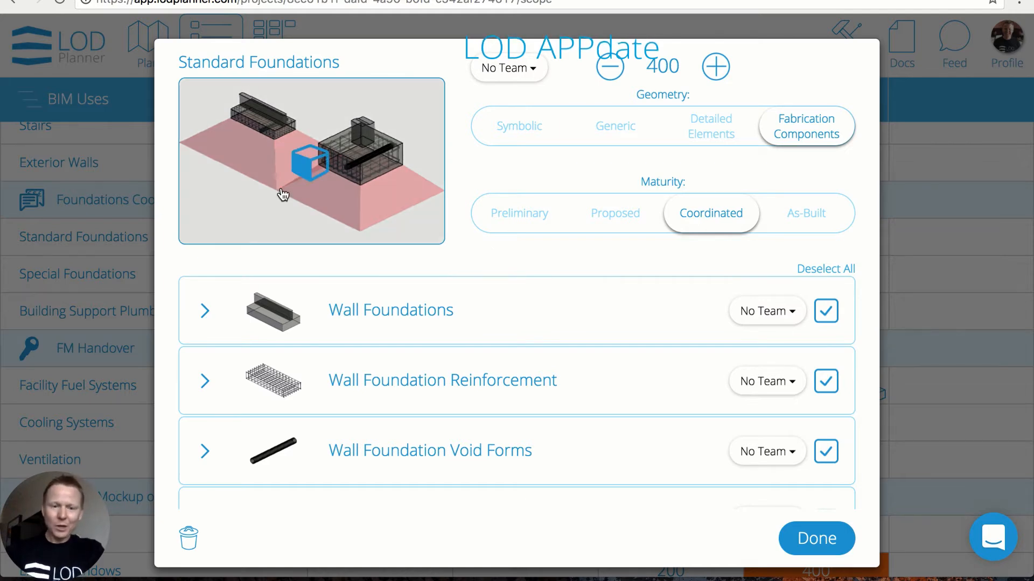
scroll(501, 386, down, 4)
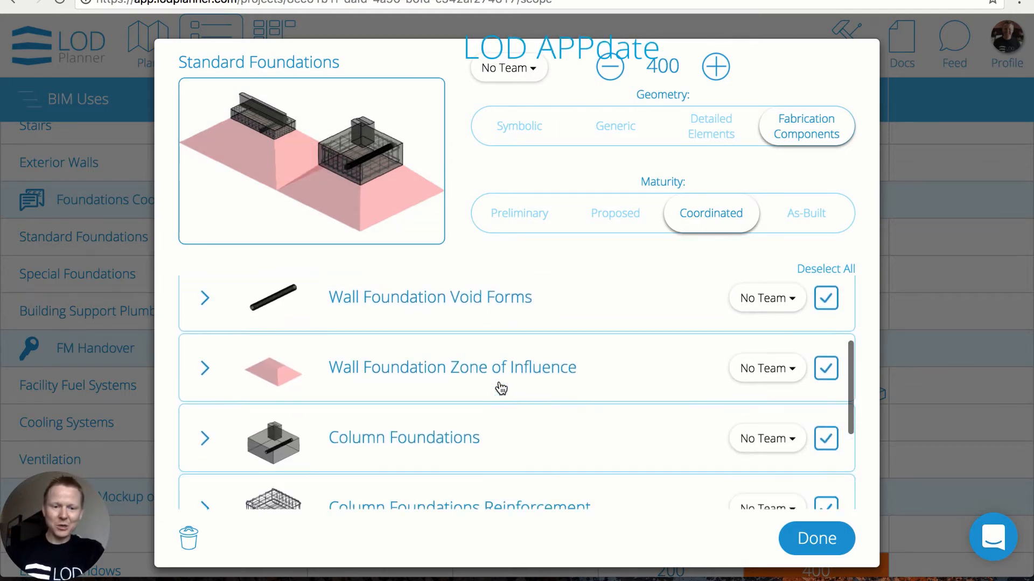
click(489, 310)
click(466, 308)
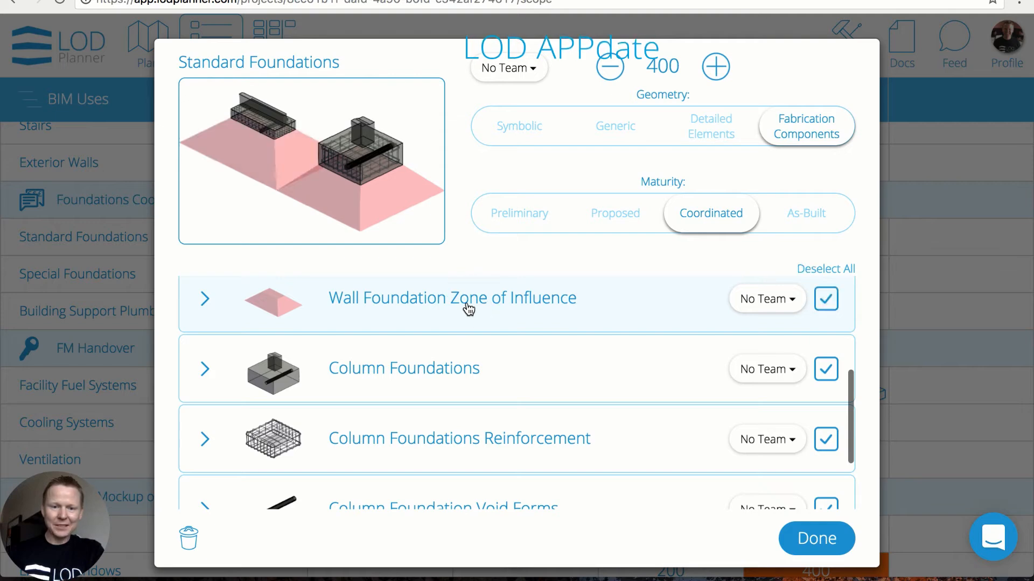
scroll(469, 308, up, 1)
click(468, 308)
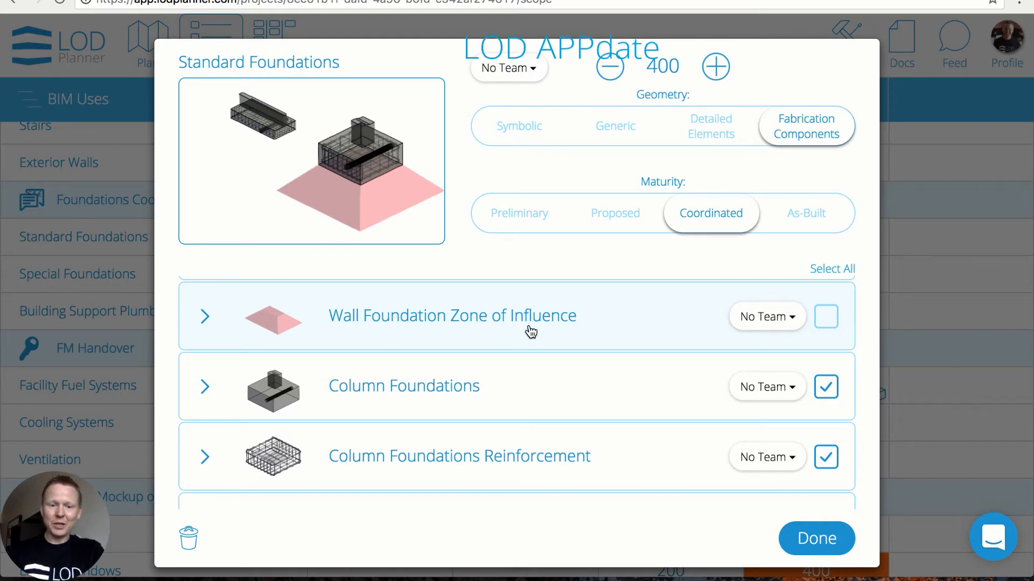
Step: Toggle the Column Foundation Zone of Influence off and back on, and finish customizing Standard Foundations
scroll(510, 343, down, 3)
click(471, 457)
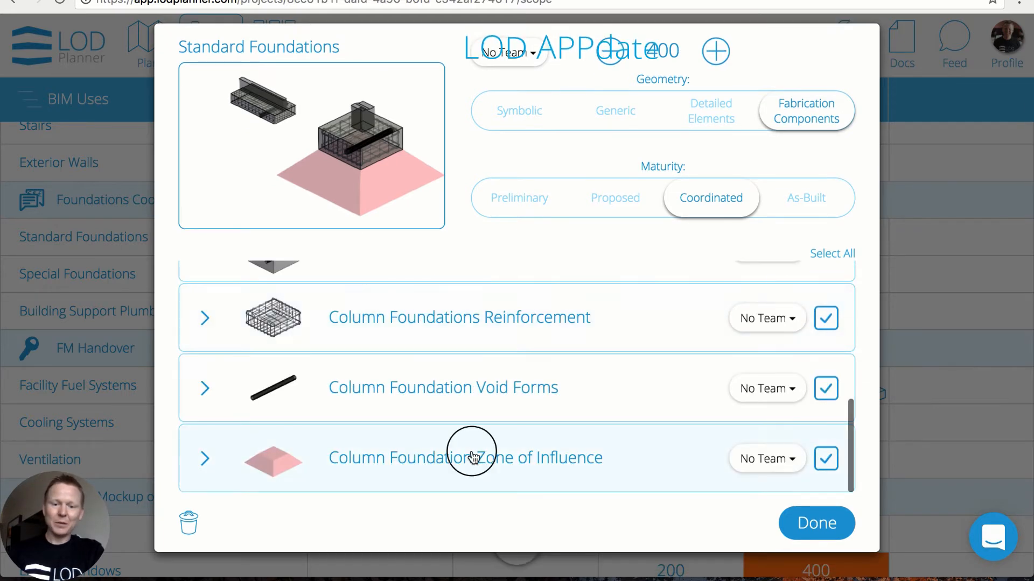
click(474, 457)
scroll(473, 457, up, 4)
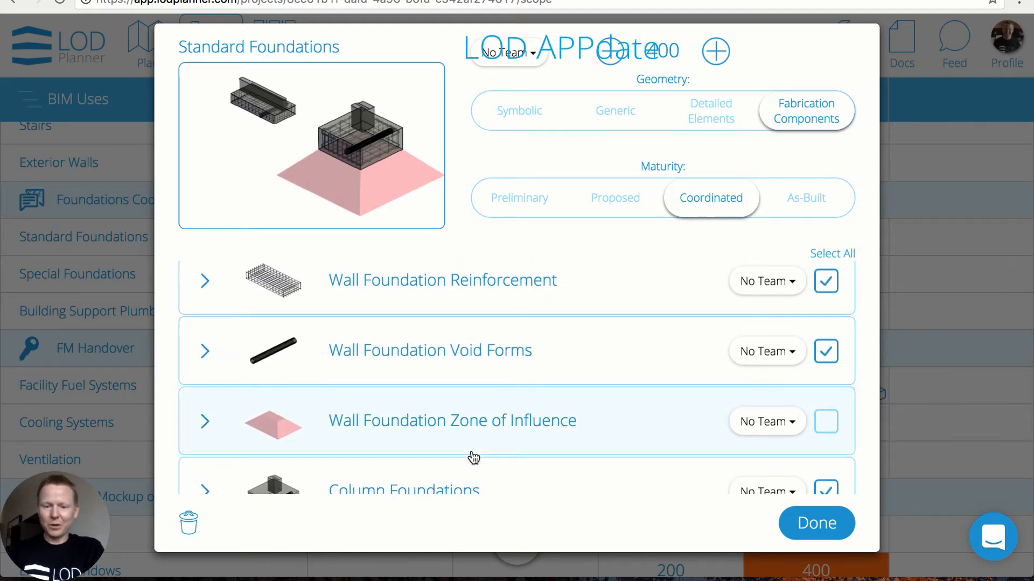
click(801, 523)
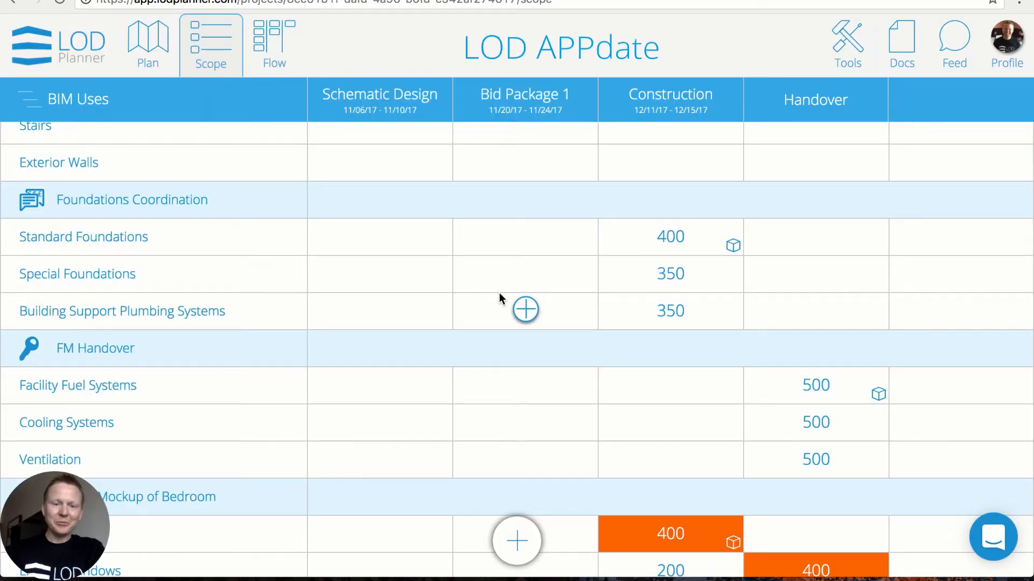
Step: Create a new BIM use named "handover" for the project scope and proceed to its classifications
scroll(377, 304, down, 1)
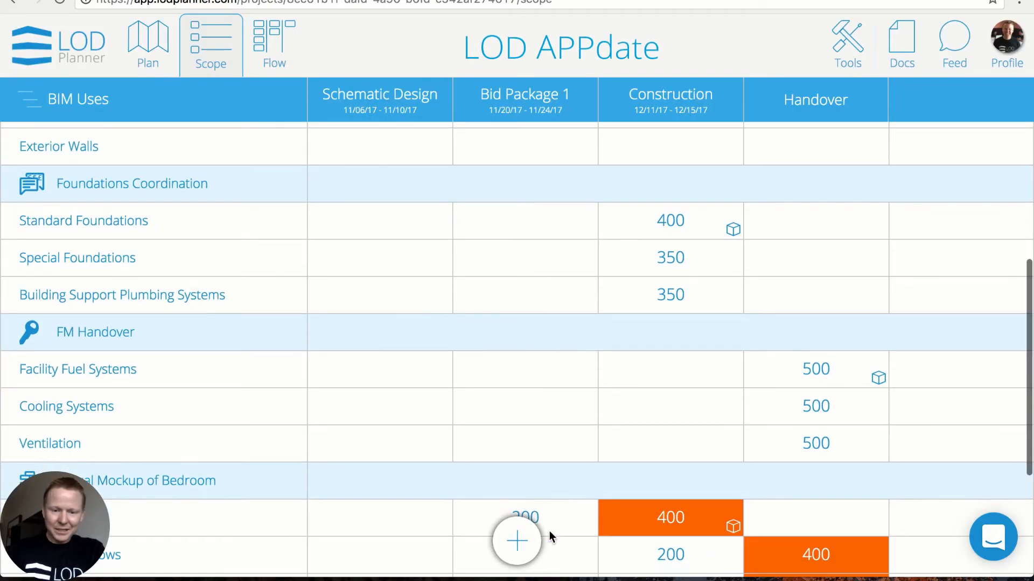
click(518, 541)
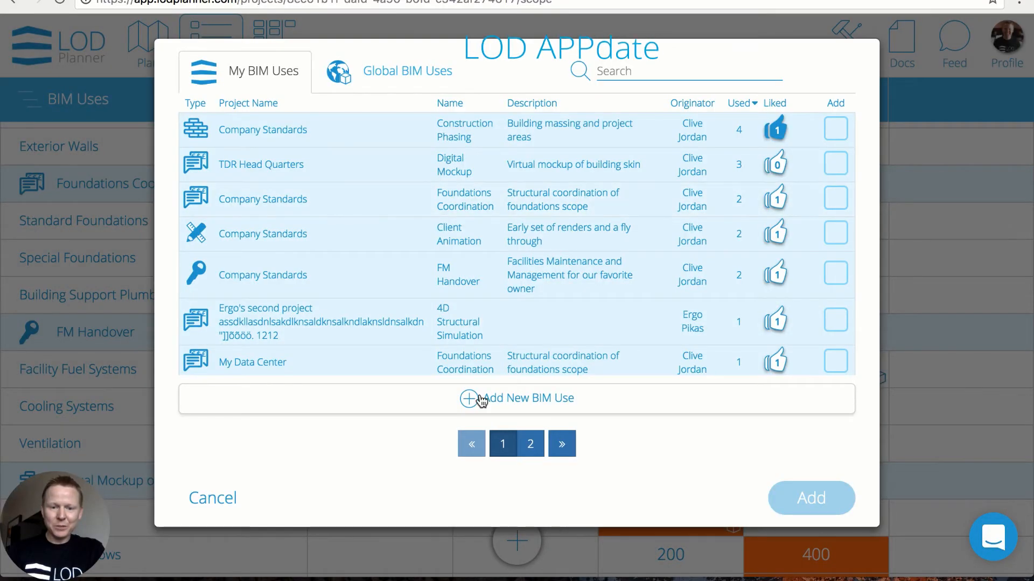
click(480, 397)
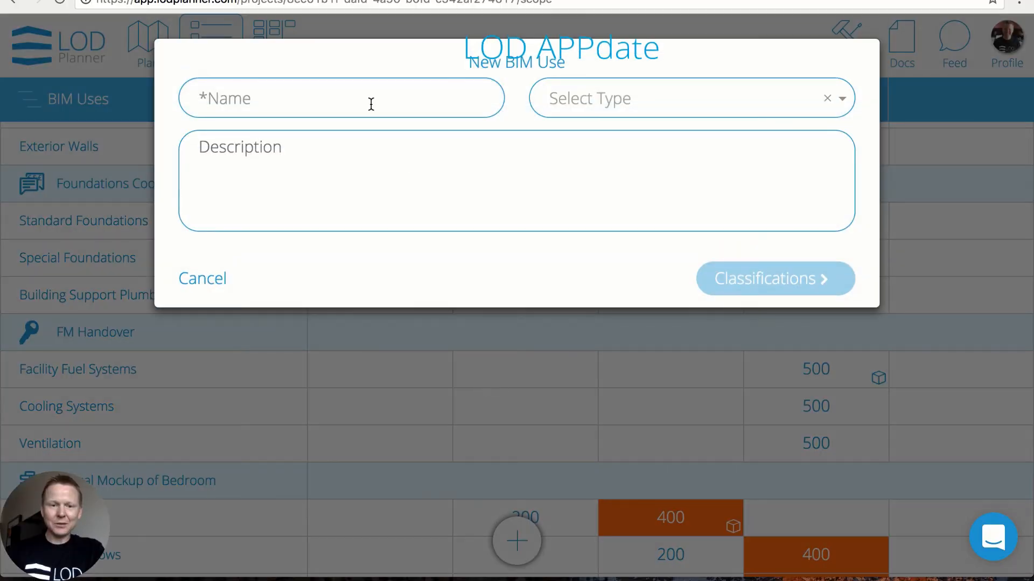
click(371, 103)
text(corr)
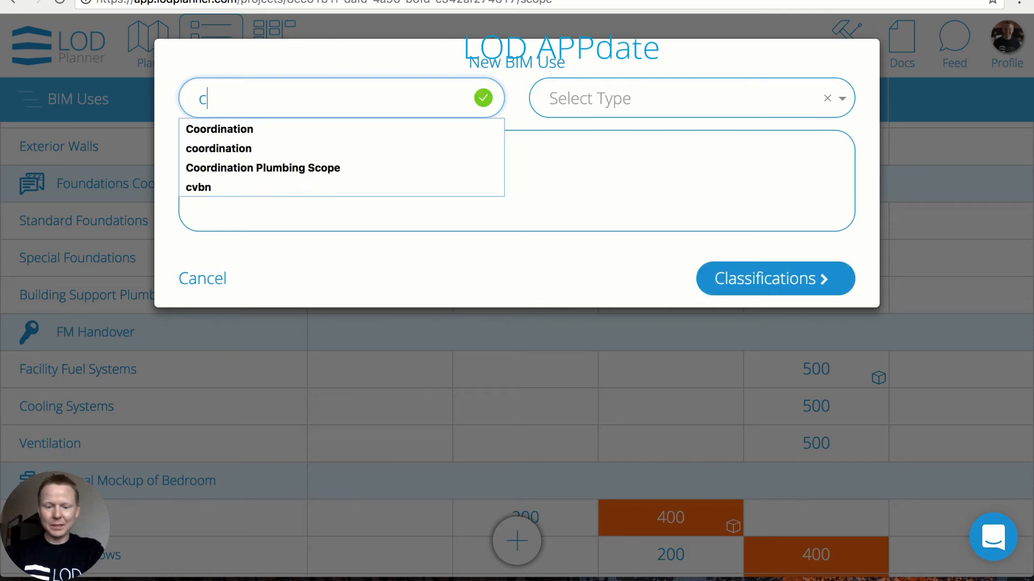
key(BackSpace)
key(BackSpace)
key(BackSpace)
key(BackSpace)
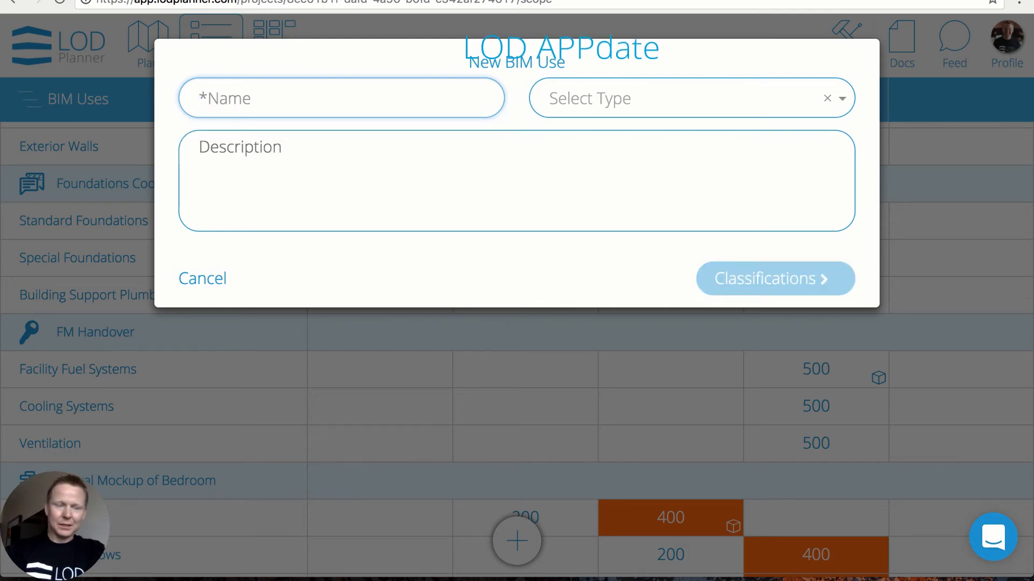
text(handover)
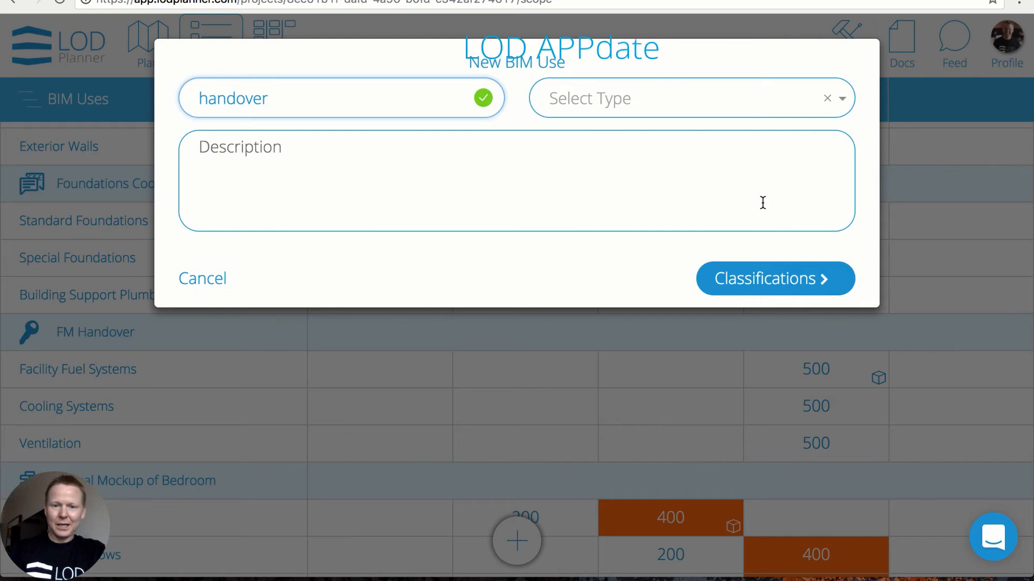
click(745, 279)
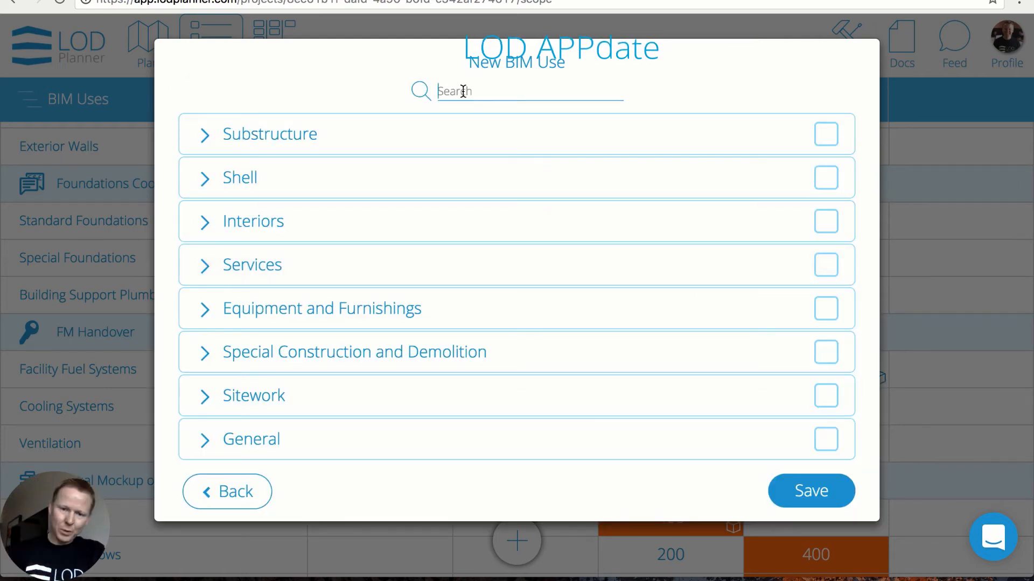
Step: Search the classifications for "wall" and include Standard Foundations, Special Foundations and Walls for Subgrade Enclosures
click(498, 90)
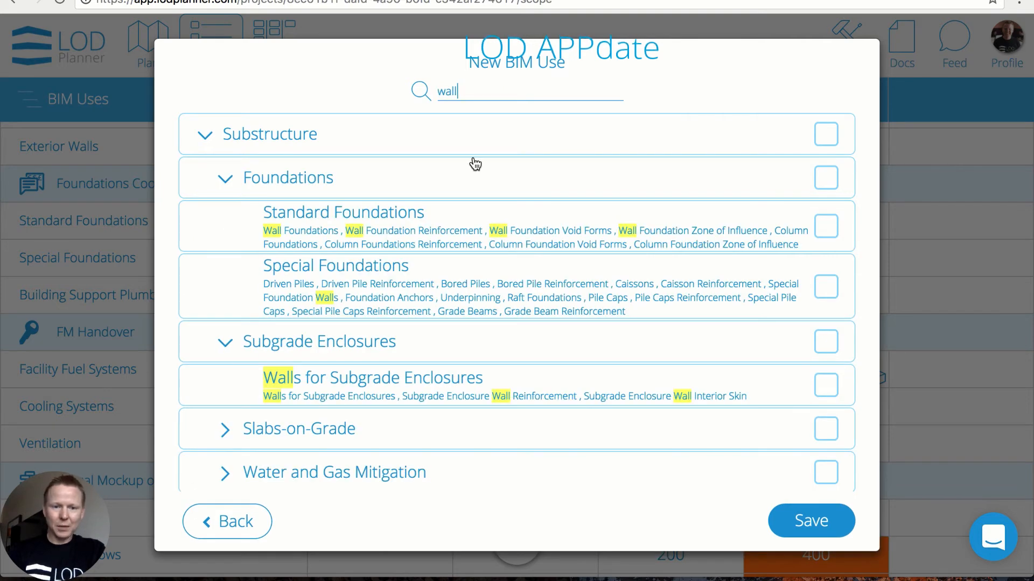
click(462, 236)
click(457, 300)
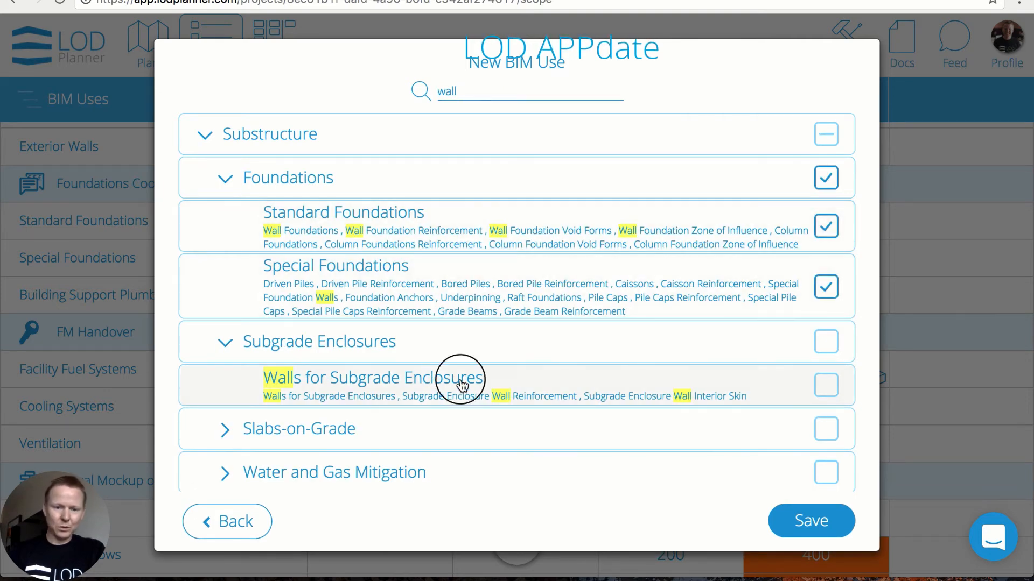
click(461, 383)
Step: Search for "plumb", include Domestic Water Distribution, Building Support Plumbing Systems and Process Support Plumbing Systems, and save the BIM use
drag(459, 92, 421, 94)
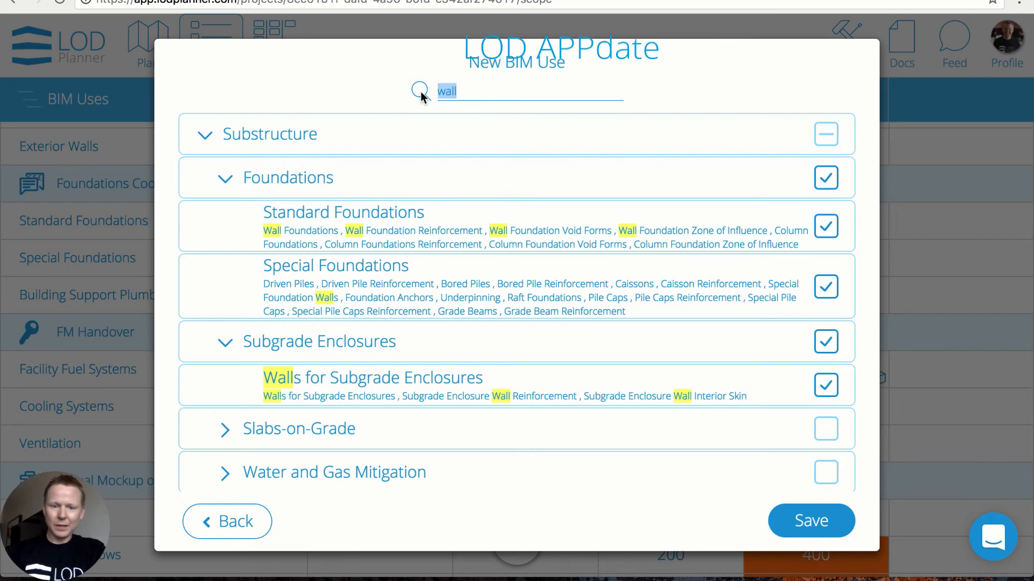
text(plumb)
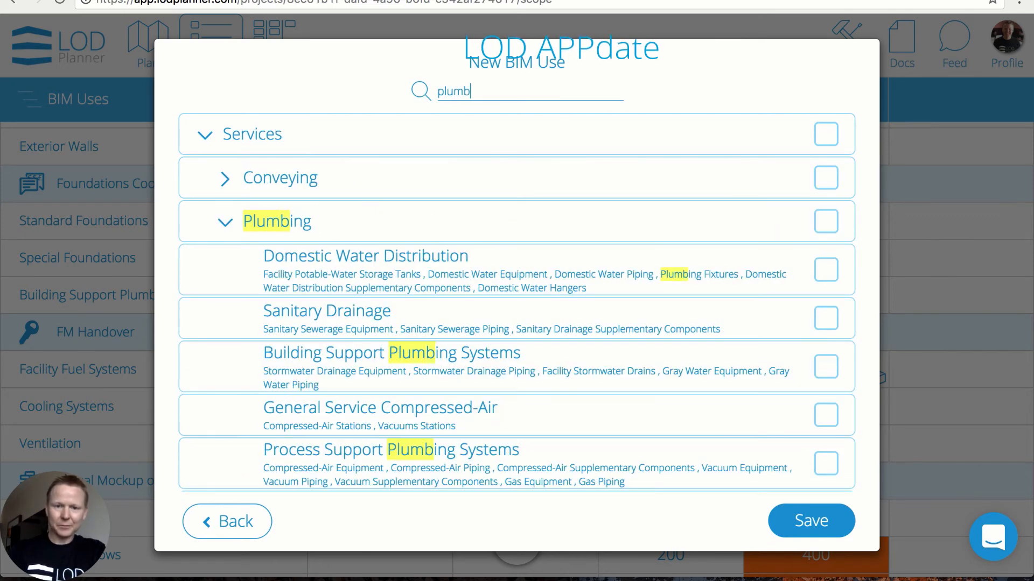
click(506, 275)
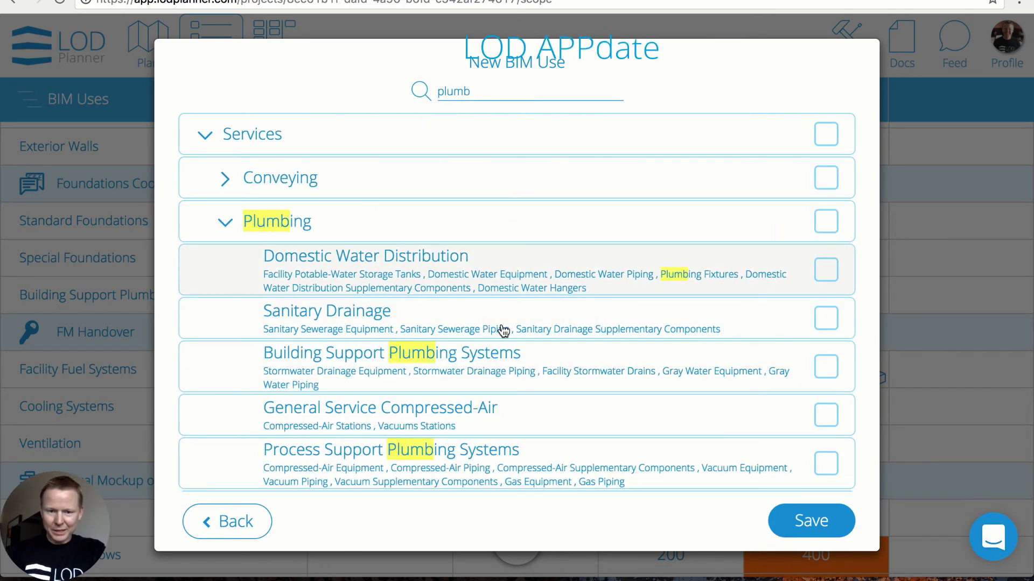
click(499, 379)
click(500, 452)
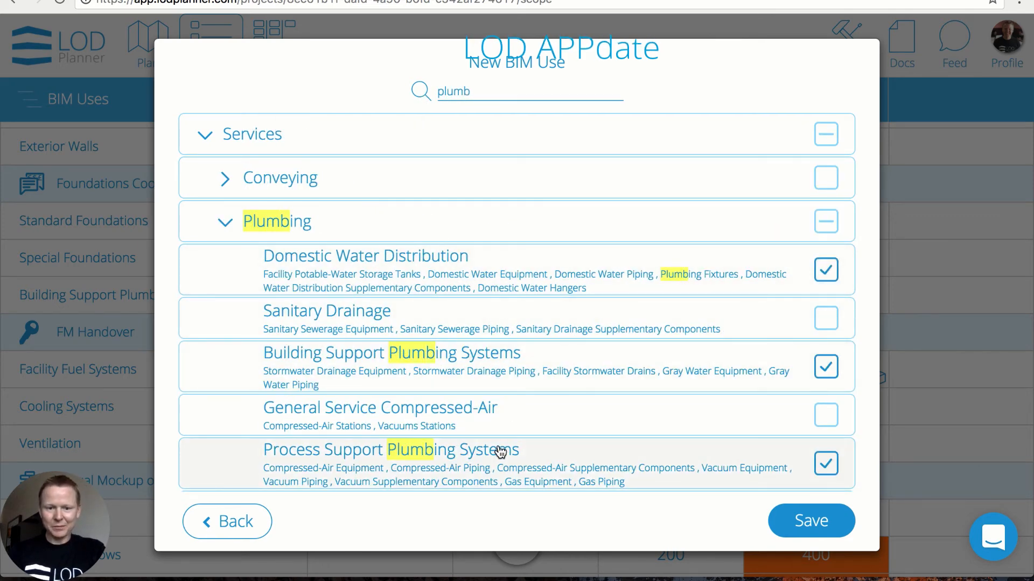
click(811, 525)
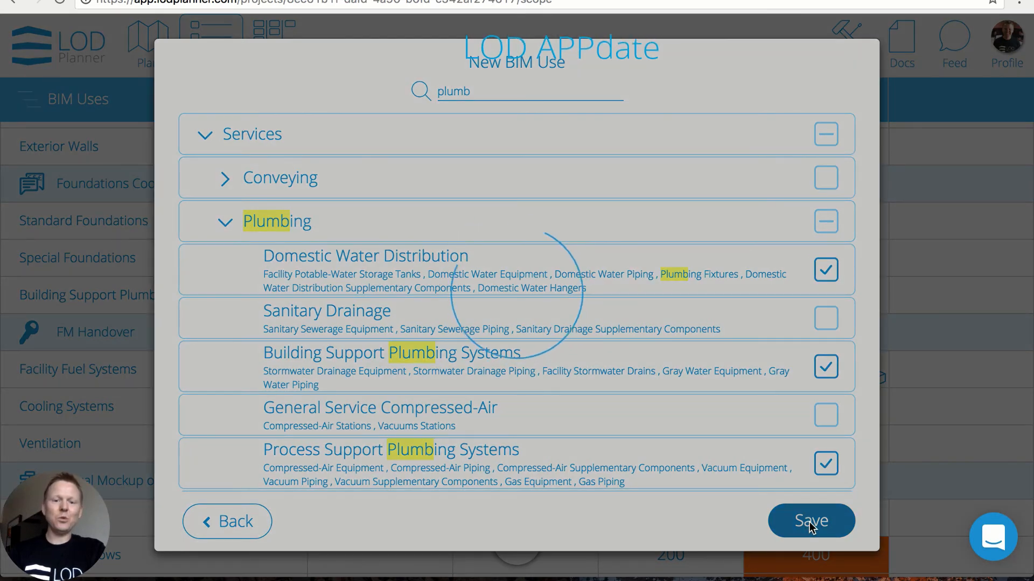
scroll(609, 520, down, 10)
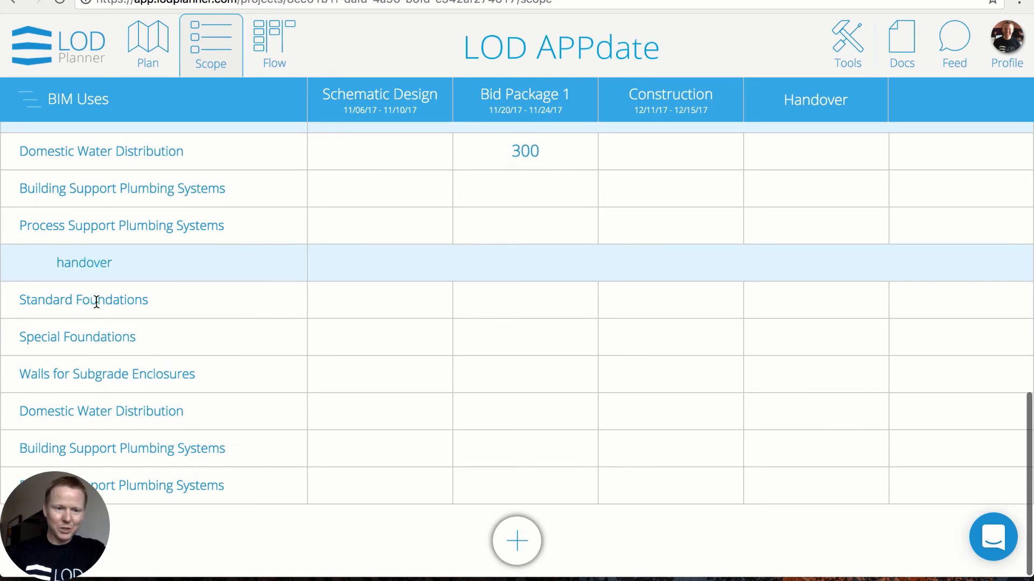
drag(88, 294, 136, 463)
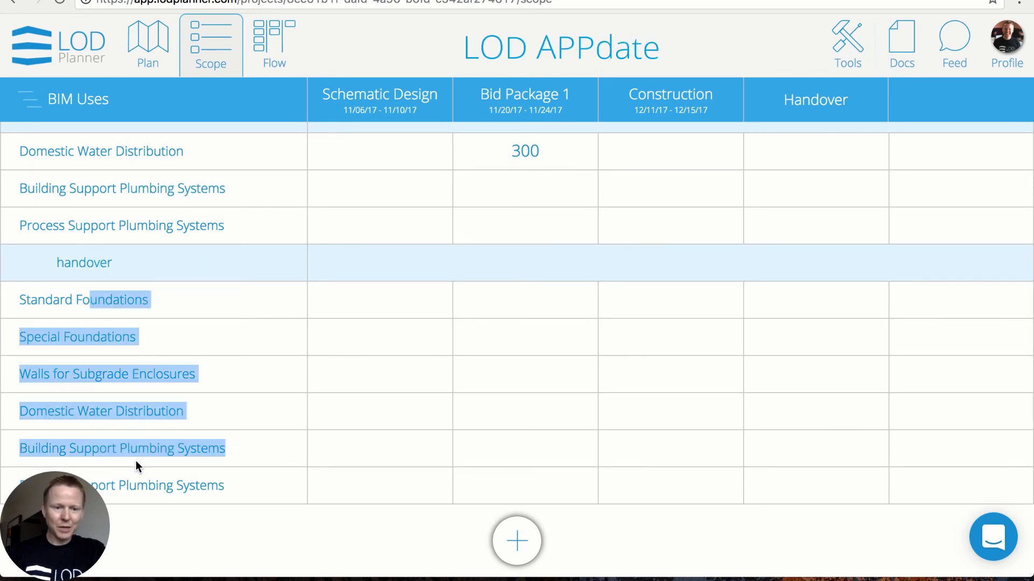
click(147, 417)
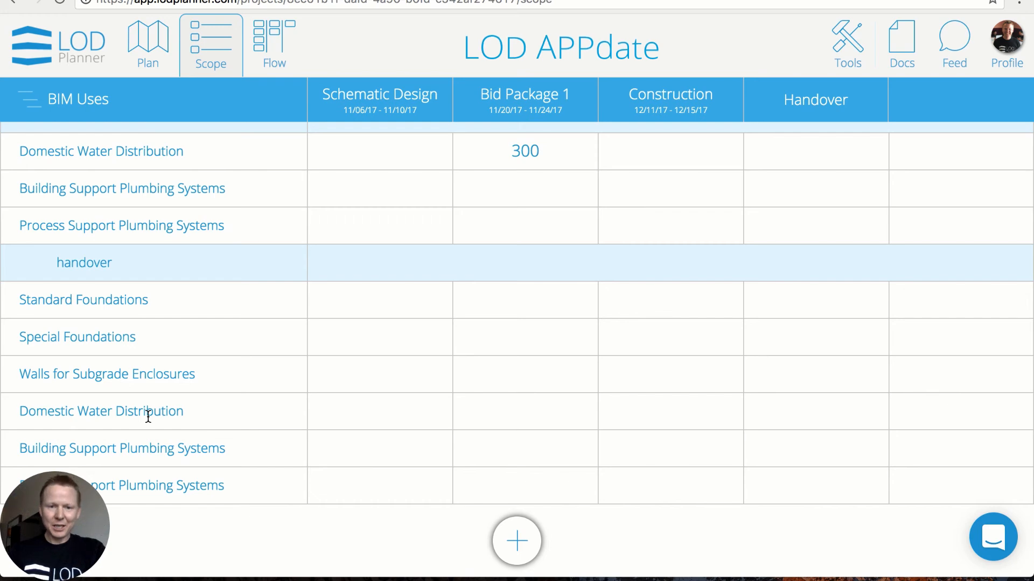